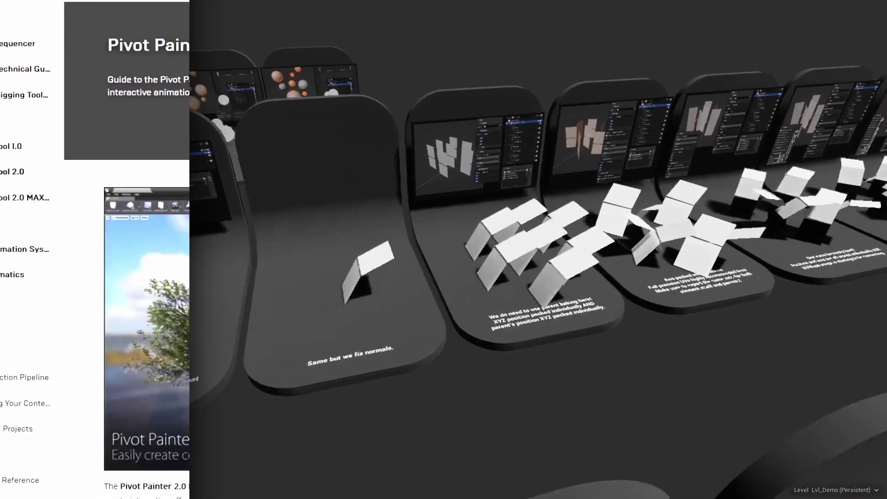
# Look through the Pivot Painter Tool 2.0 documentation, from the troubleshooting notes back to the introductory video
pyautogui.middleClick(621, 216)
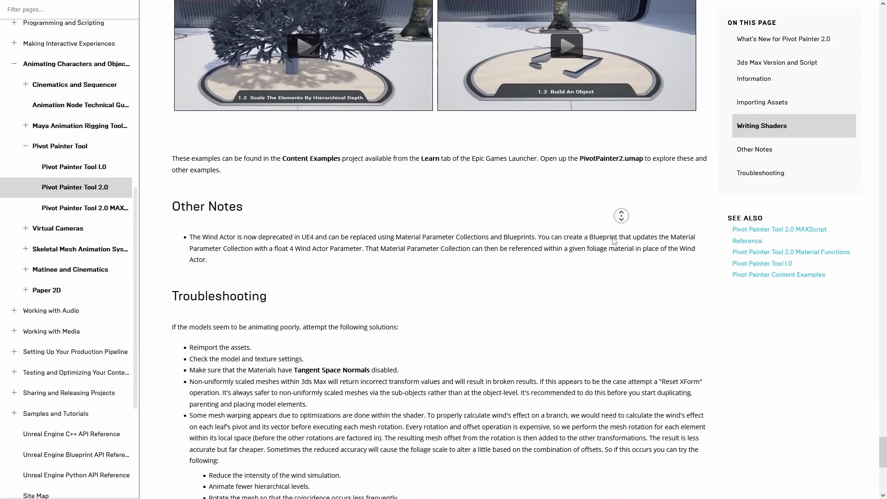
pyautogui.click(847, 414)
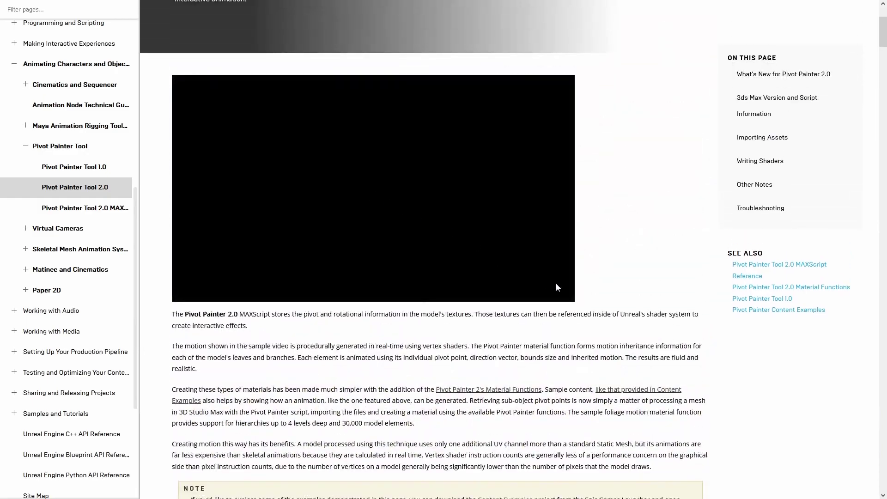
pyautogui.click(568, 293)
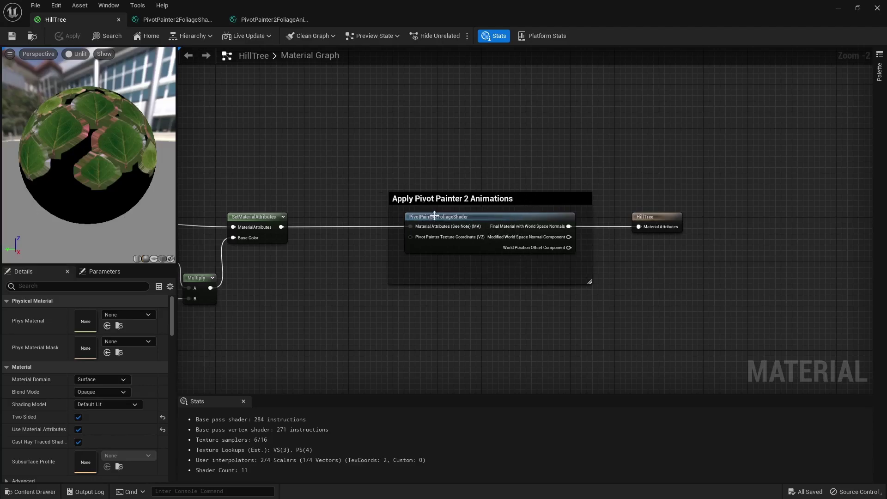
# Examine the Wind 1 to Wind 4 sections of the PivotPainter2FoliageShader function and the PivotPainter2FoliageAnimation graph
pyautogui.click(176, 20)
pyautogui.moveTo(447, 176); pyautogui.dragTo(557, 222, button='right')
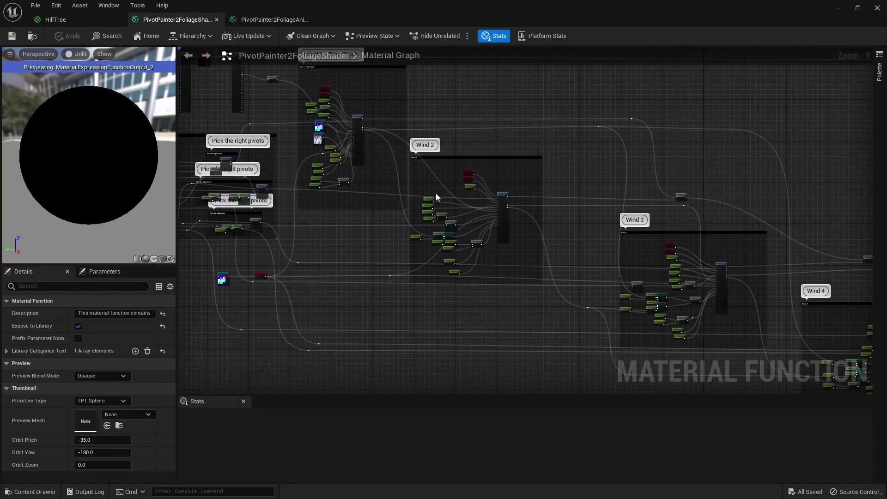
pyautogui.moveTo(772, 318); pyautogui.dragTo(604, 277, button='right')
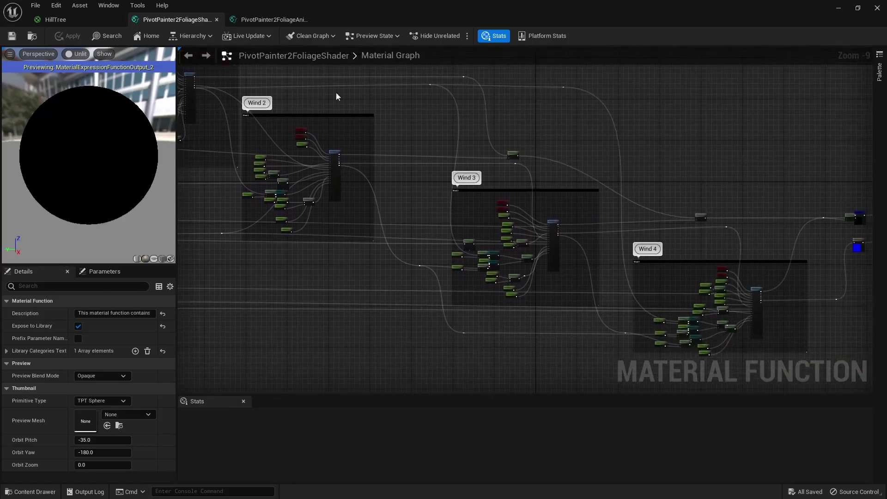
pyautogui.click(273, 19)
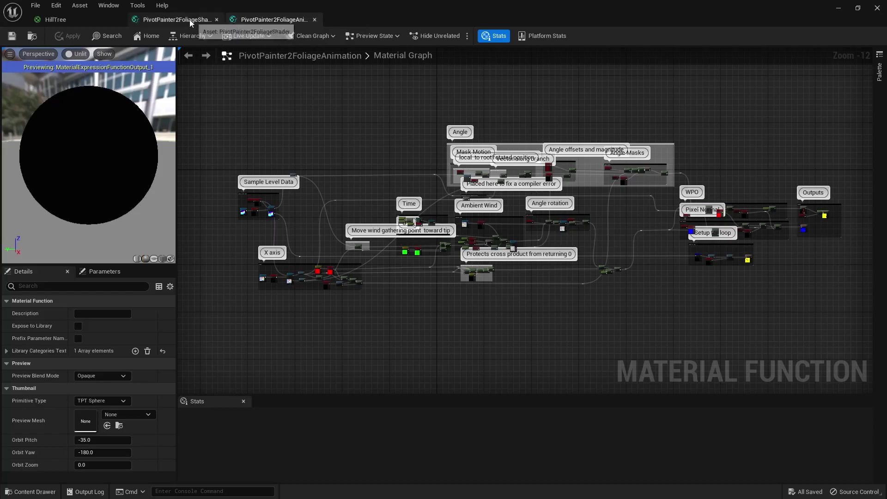
pyautogui.click(176, 19)
pyautogui.scroll(-3, 548, 198)
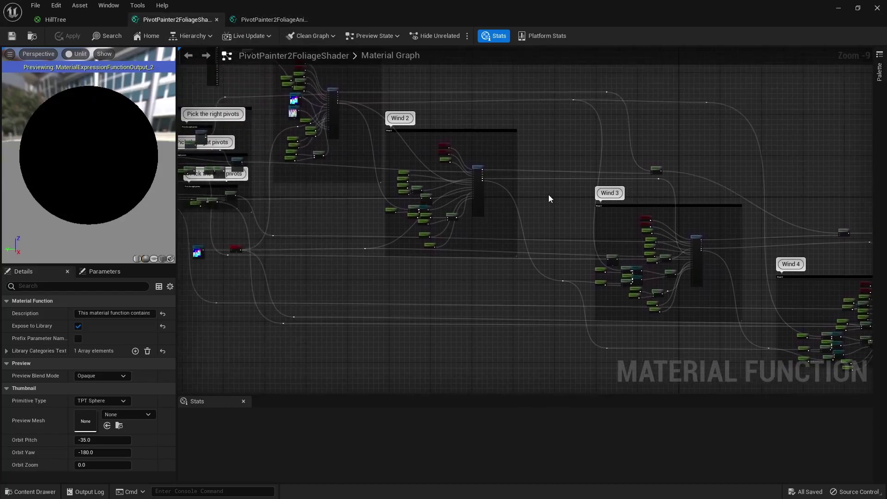
pyautogui.moveTo(549, 199); pyautogui.dragTo(587, 211, button='right')
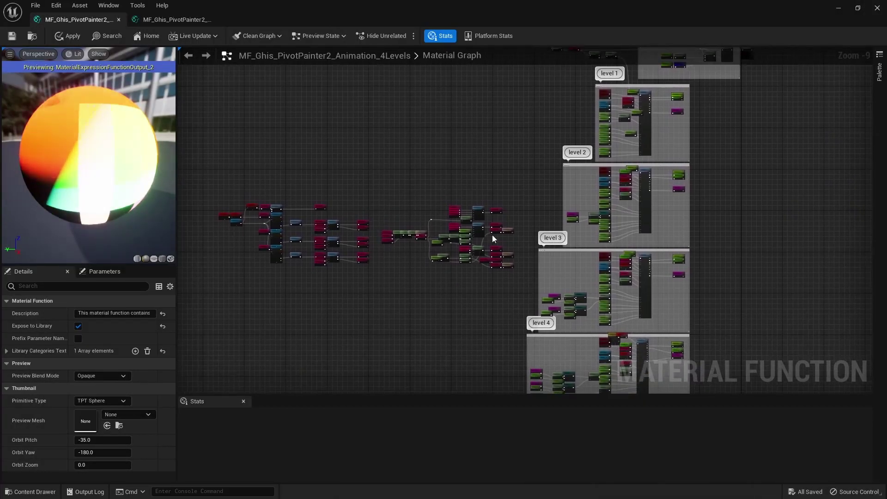
# Open the MF_Ghis_PivotPainter2_Animation_SingleLevel function from the level 1 section of the 4Levels graph
pyautogui.scroll(3, 582, 232)
pyautogui.scroll(3, 584, 230)
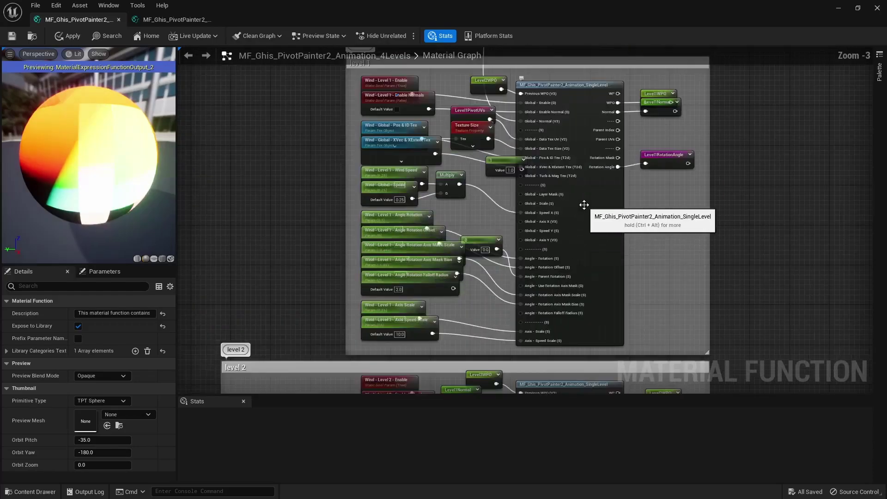
pyautogui.click(584, 230)
pyautogui.moveTo(584, 230); pyautogui.dragTo(636, 222, button='right')
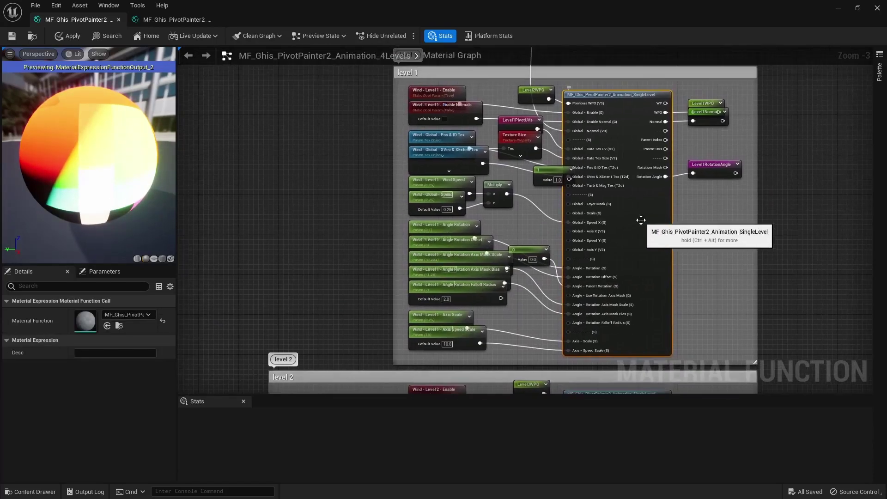
pyautogui.doubleClick(638, 222)
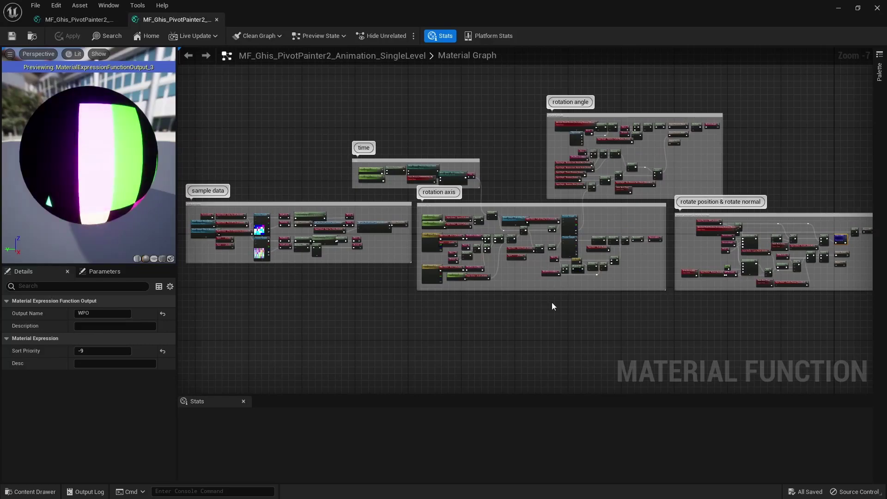
# Return to the MF_Ghis_PivotPainter2_Animation_4Levels graph and open the MF_Ghis_PivotPainter2_GetIndex function that computes the level 1 index
pyautogui.click(76, 20)
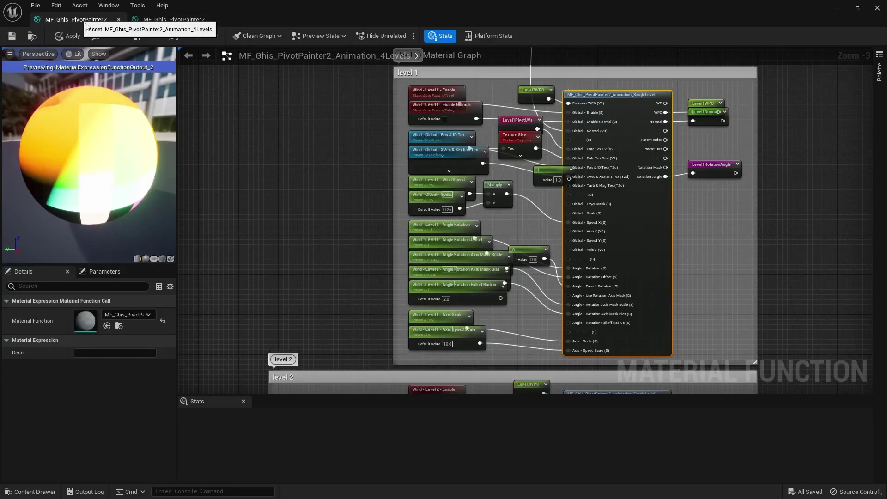
pyautogui.moveTo(512, 312); pyautogui.dragTo(291, 178)
pyautogui.scroll(4, 393, 254)
pyautogui.click(392, 254)
pyautogui.moveTo(393, 254); pyautogui.dragTo(368, 192, button='right')
pyautogui.moveTo(527, 138); pyautogui.dragTo(520, 139, button='right')
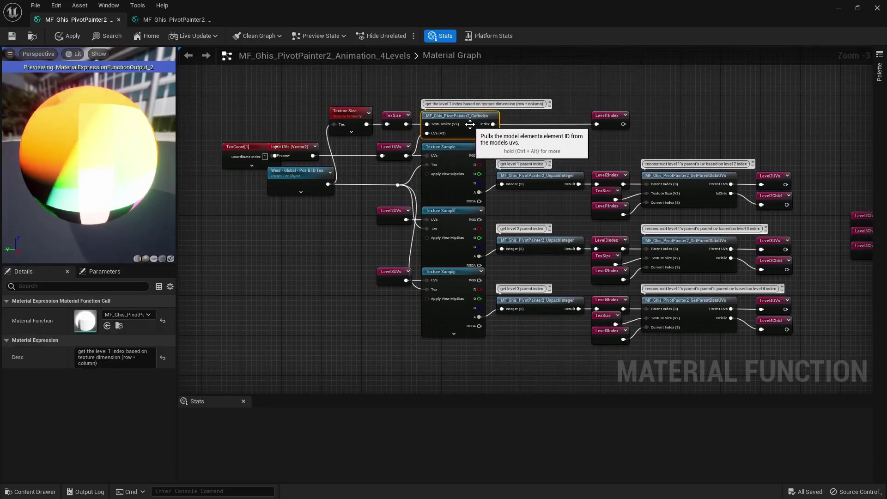
pyautogui.doubleClick(470, 124)
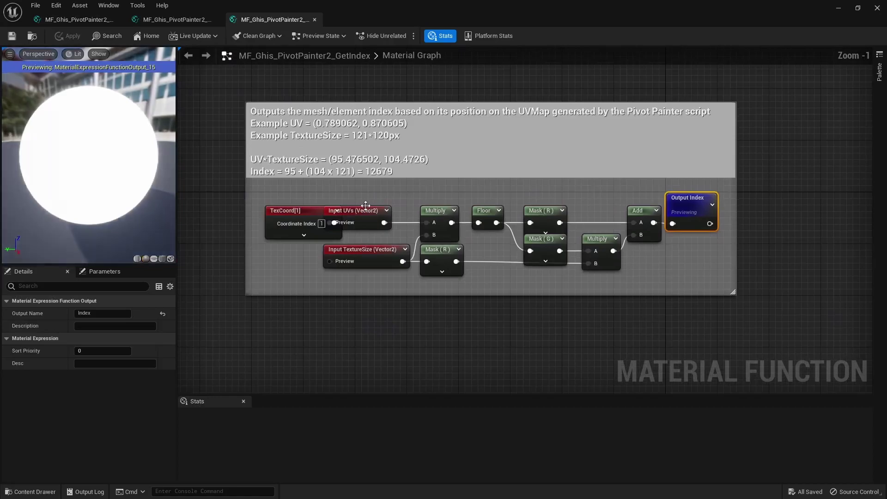
# Inspect the UVs and TextureSize inputs and the explanatory comment in GetIndex, close it and return to the 4Levels graph
pyautogui.click(352, 213)
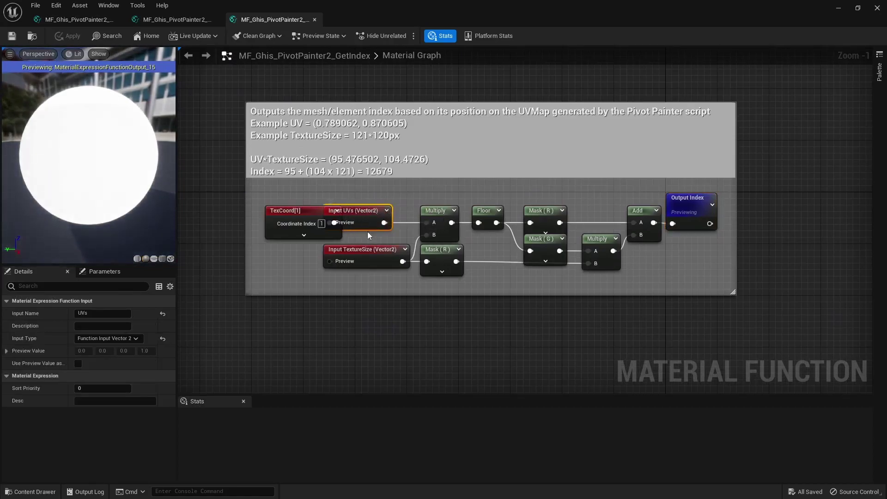
pyautogui.click(363, 252)
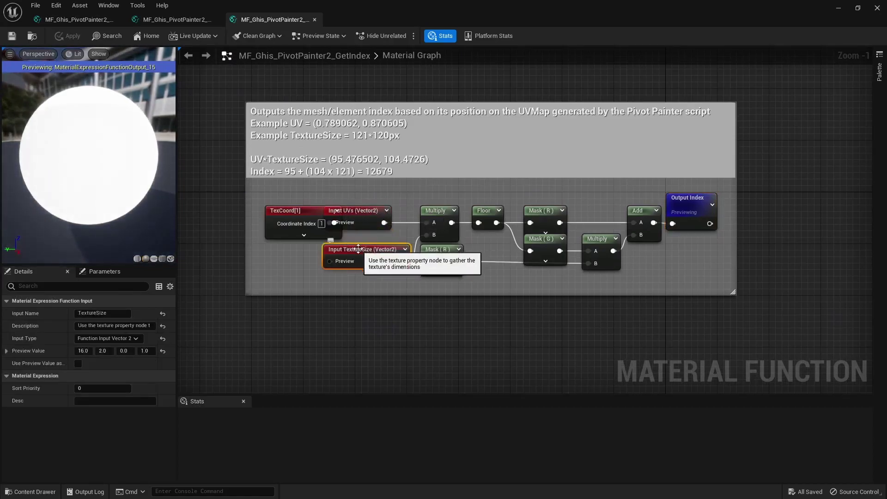
pyautogui.click(388, 180)
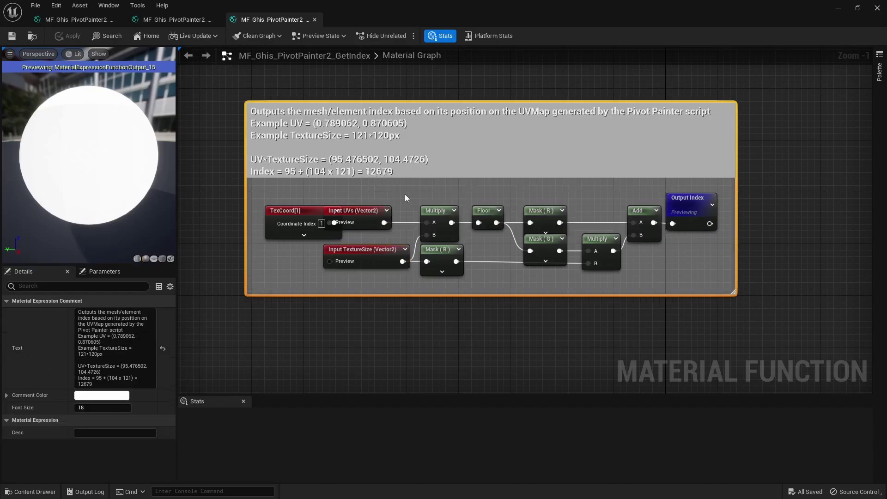
pyautogui.click(313, 18)
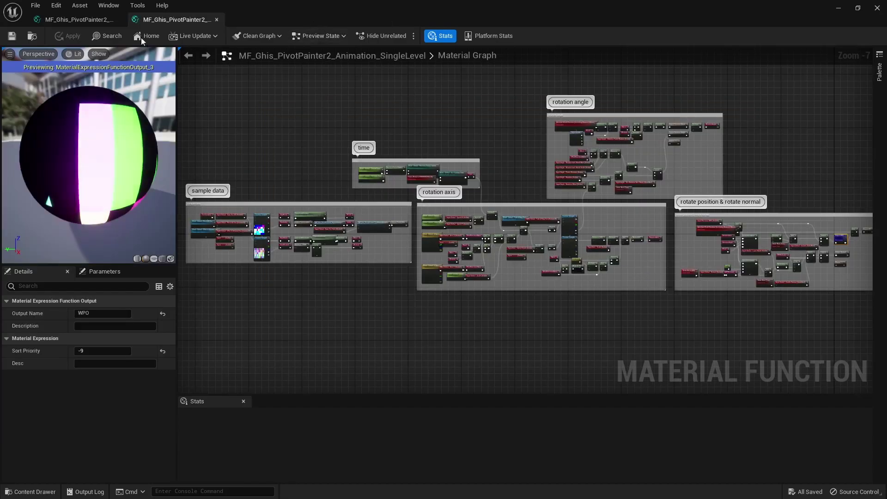
pyautogui.click(78, 19)
# Examine the Texture Sample that reads the level 1 parent index and the Level1UVs node feeding it
pyautogui.click(317, 218)
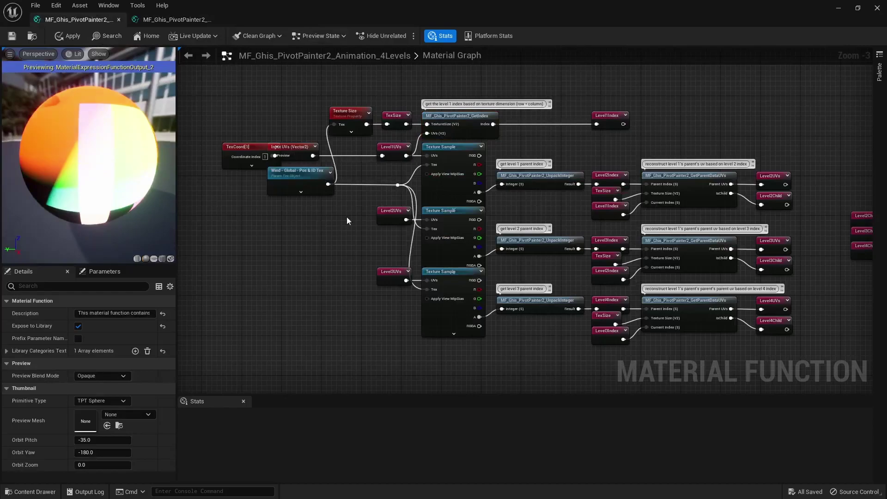
pyautogui.click(437, 188)
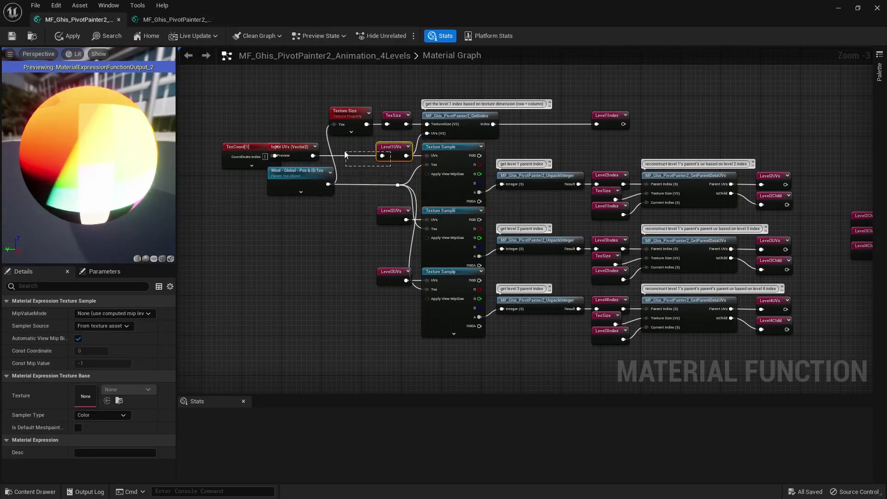
pyautogui.moveTo(345, 154); pyautogui.dragTo(354, 167)
pyautogui.click(354, 167)
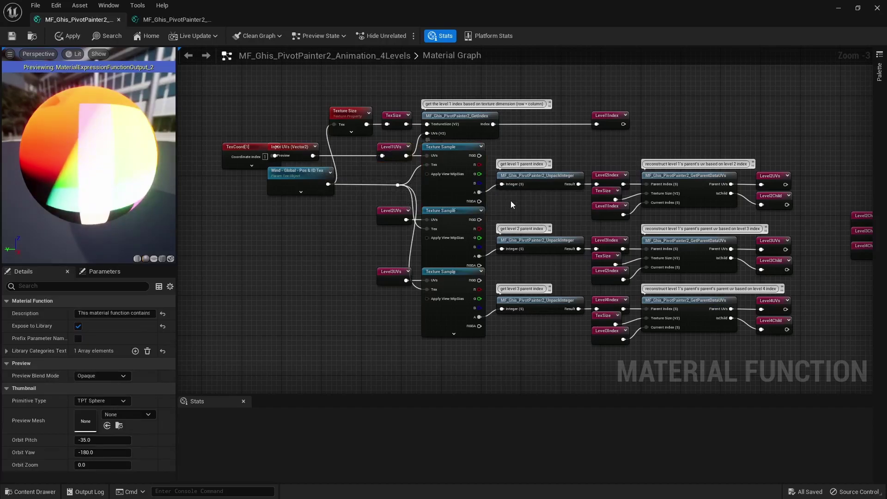
# Trace the Level2UVs output from the first GetParentDataUVs node to its reuse in the level 2 texture lookup
pyautogui.moveTo(511, 205); pyautogui.dragTo(420, 204, button='right')
pyautogui.click(617, 177)
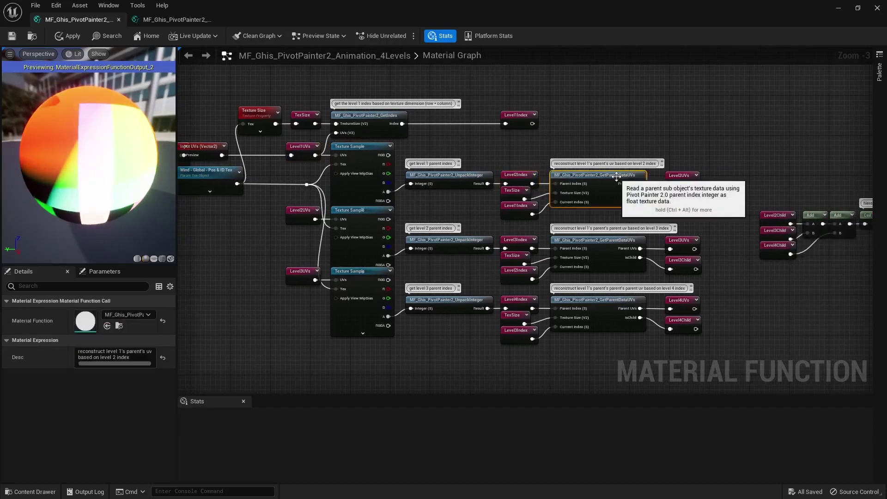
pyautogui.click(680, 178)
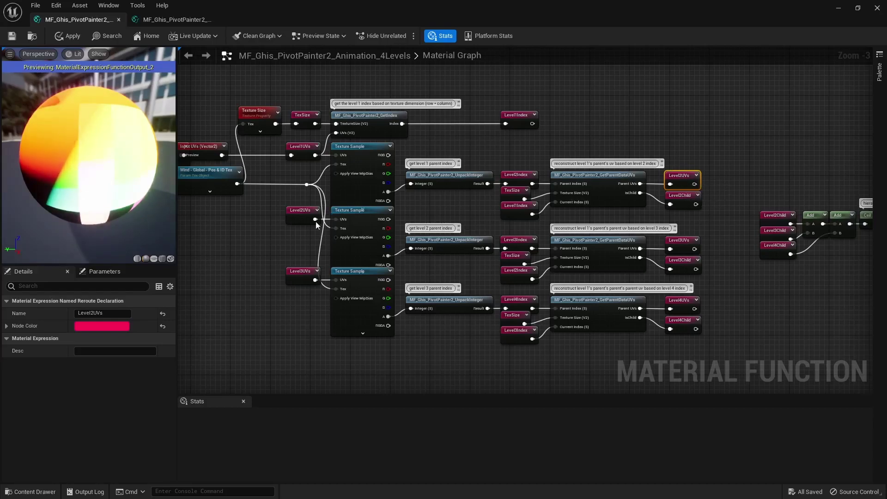
pyautogui.click(301, 239)
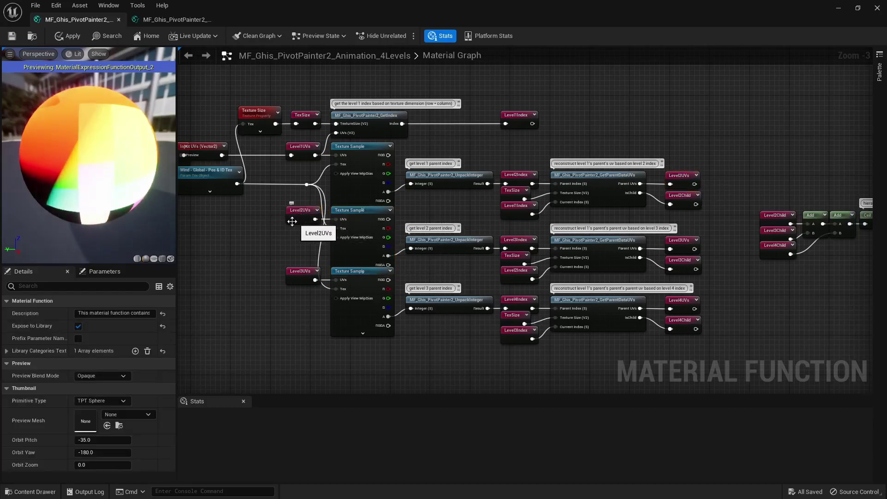
pyautogui.click(302, 216)
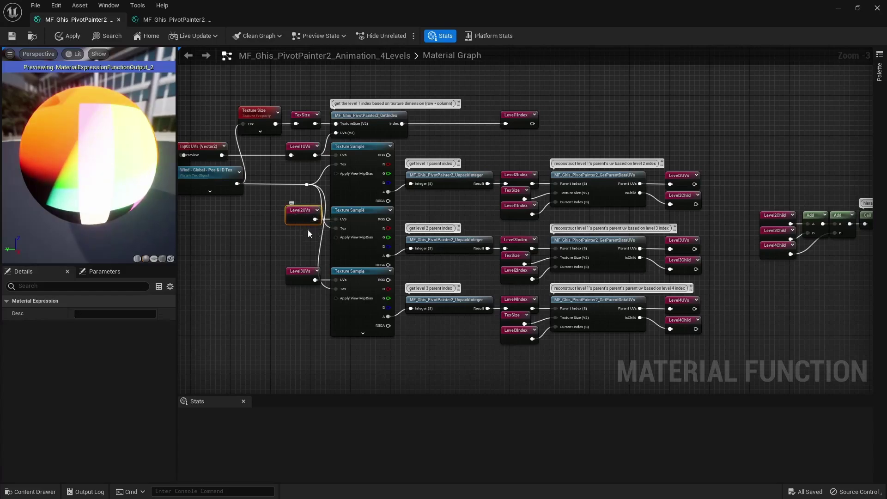
# Trace the Level3UVs output from the second GetParentDataUVs node to the Texture Sample reading the level 3 parent index
pyautogui.click(591, 243)
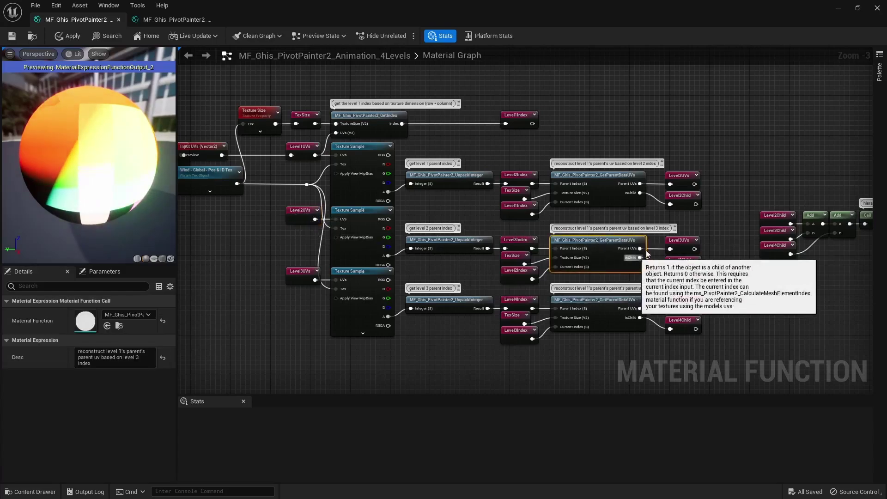
pyautogui.click(681, 241)
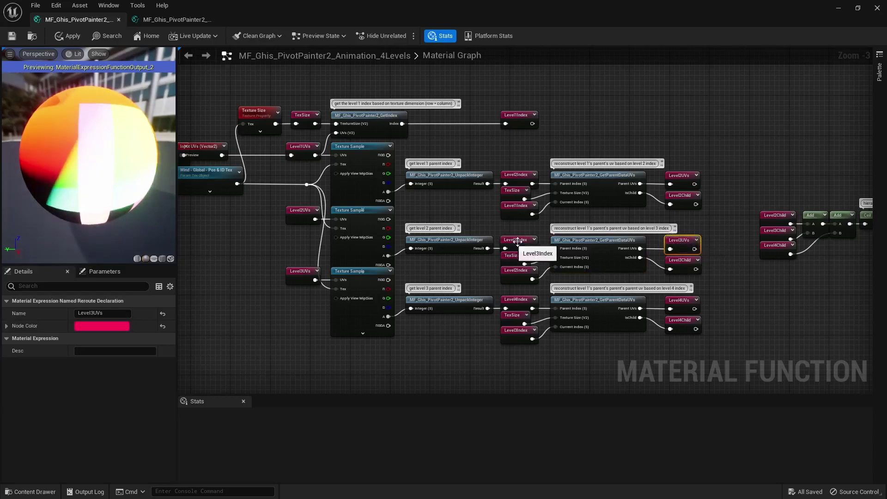
pyautogui.click(300, 272)
pyautogui.click(331, 280)
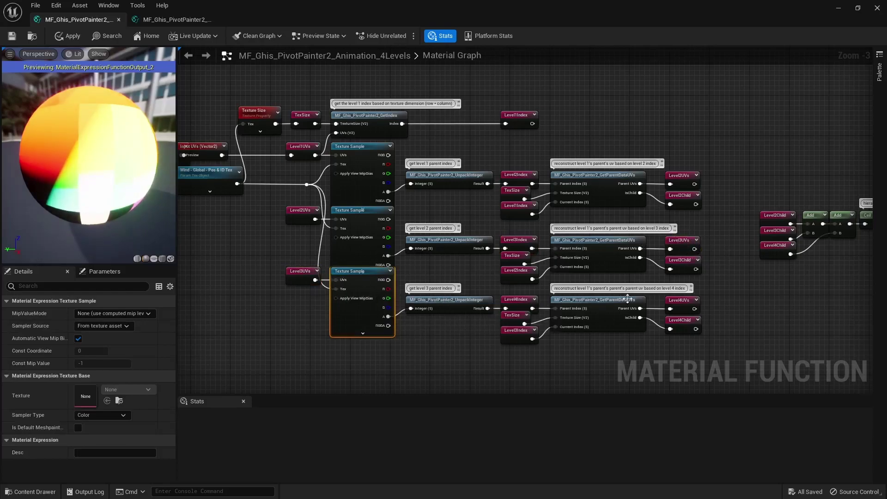
# Inspect the Level4UVs output of the last GetParentDataUVs node and the Level2Child output of the first one
pyautogui.click(688, 304)
pyautogui.click(732, 309)
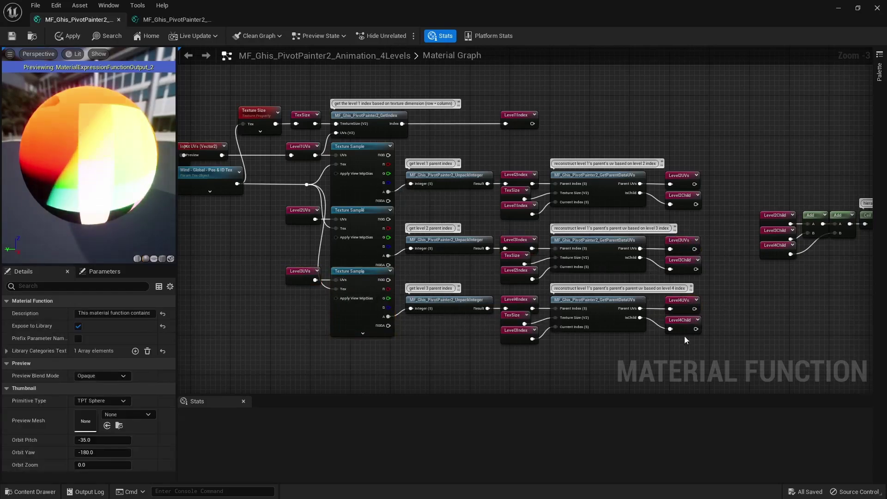
pyautogui.moveTo(689, 312); pyautogui.dragTo(726, 217)
pyautogui.click(701, 199)
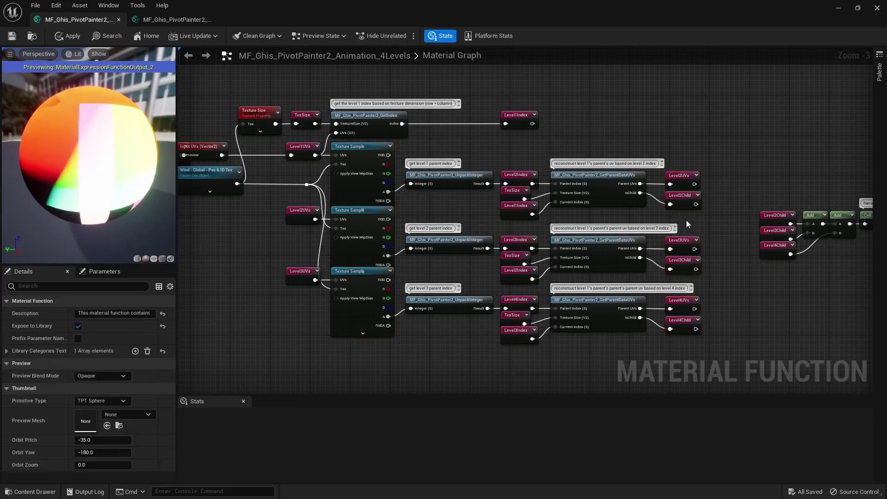